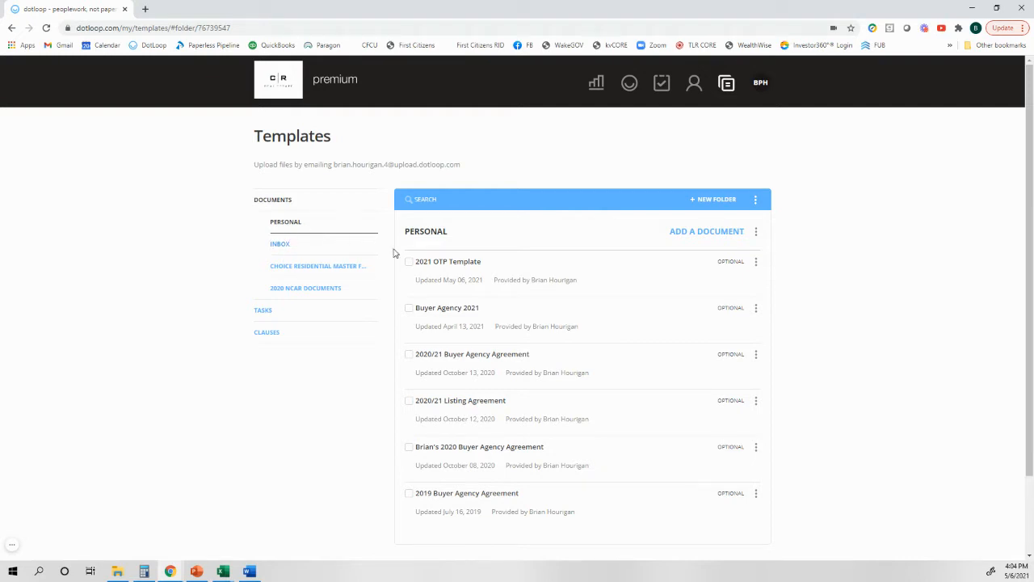
Step: Copy the 201 - Exclusive Buyer Agency Agreement from the 2020 NCAR Documents templates into the Personal folder, searching for "buyer"
left_click(696, 236)
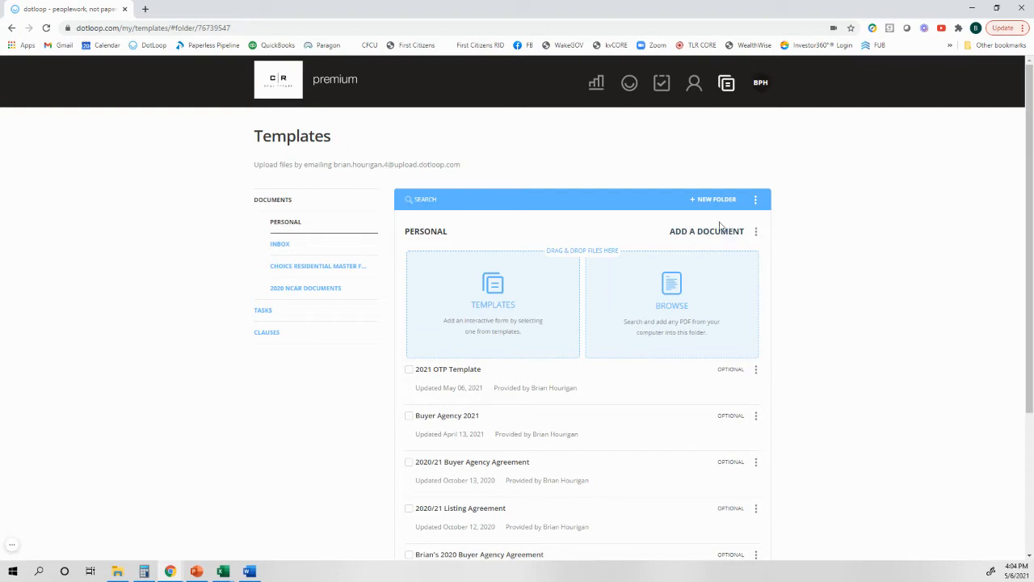
left_click(500, 305)
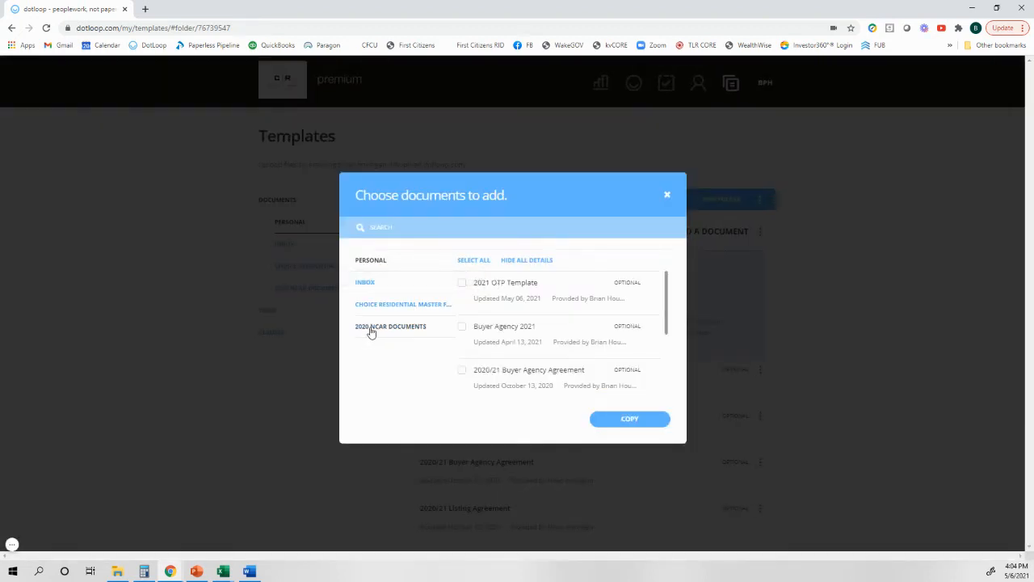
left_click(373, 331)
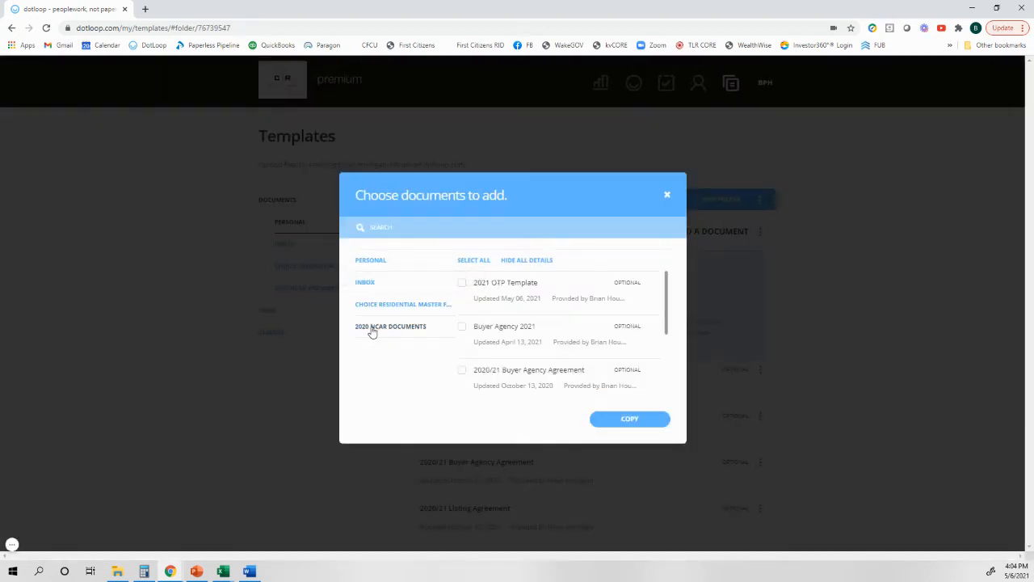
left_click(464, 225)
type("buyer")
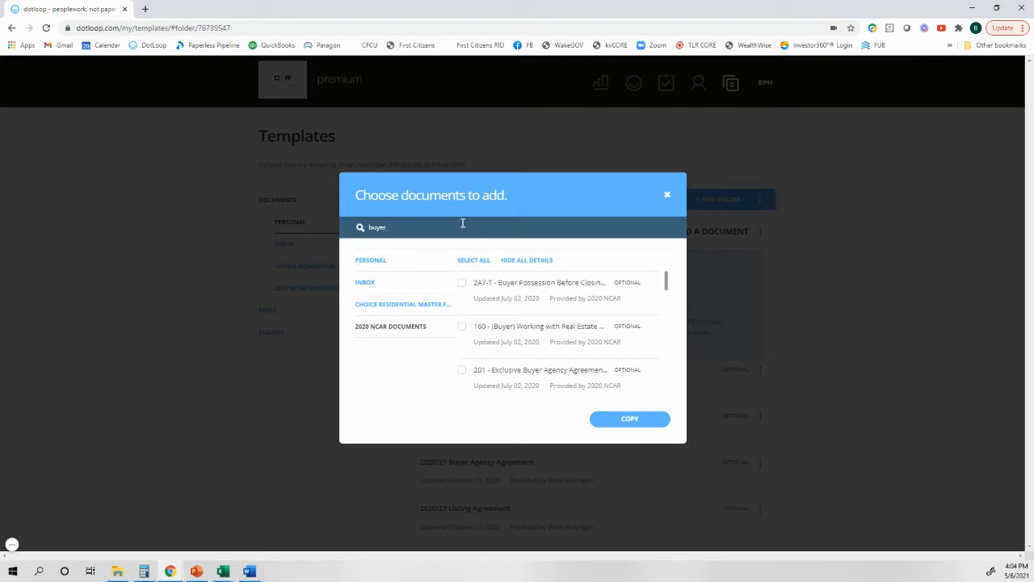
left_click(462, 371)
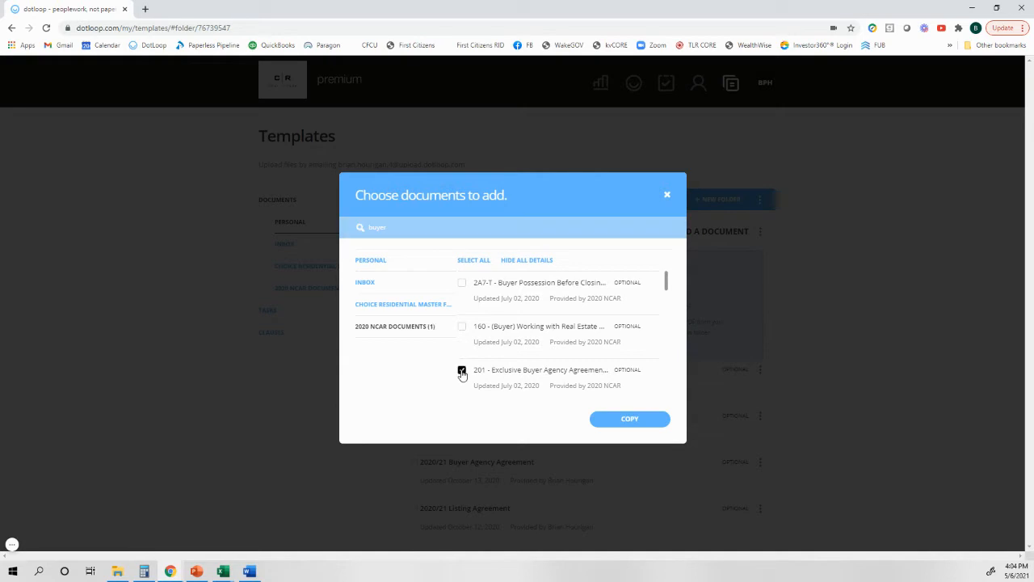
left_click(616, 420)
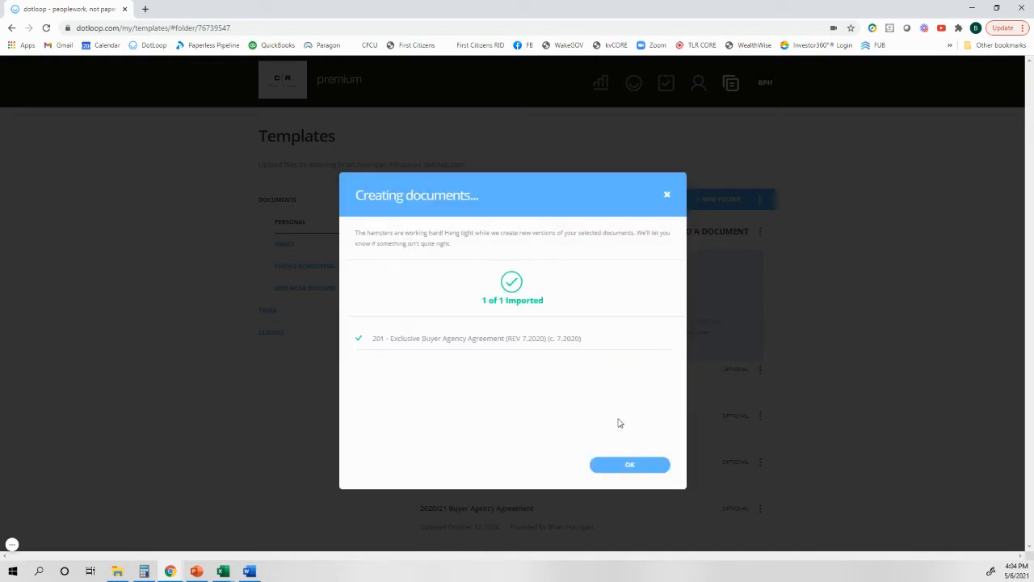
left_click(627, 466)
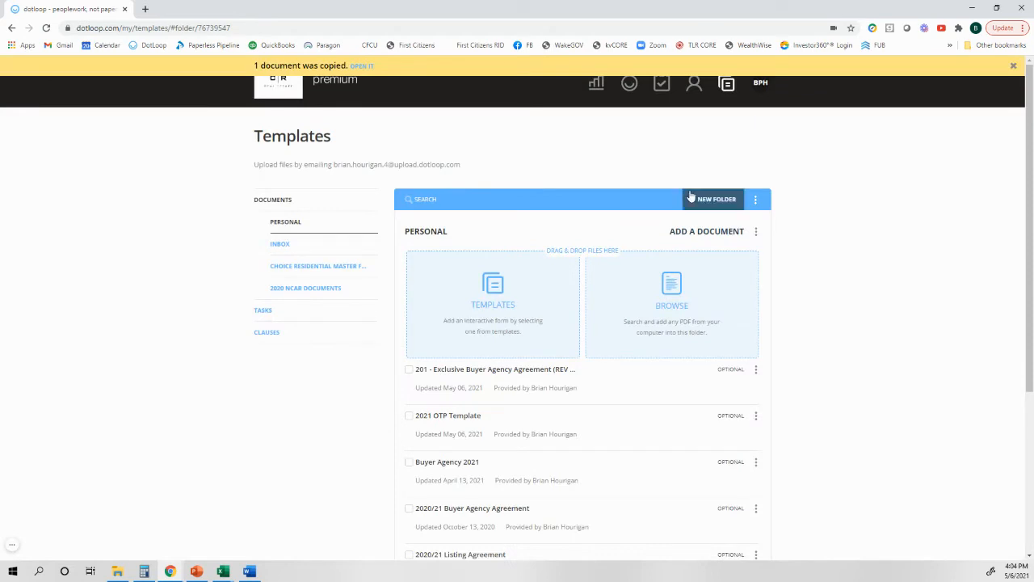
left_click(721, 234)
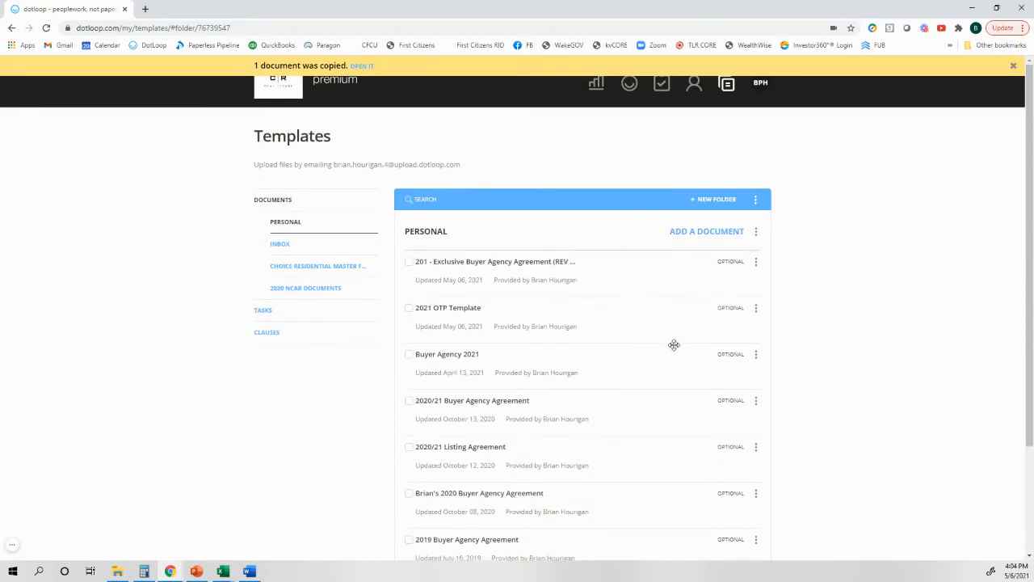
Step: Open the copied Exclusive Buyer Agency Agreement and enter Choice Residential as the Firm in the opening paragraph
left_click(506, 265)
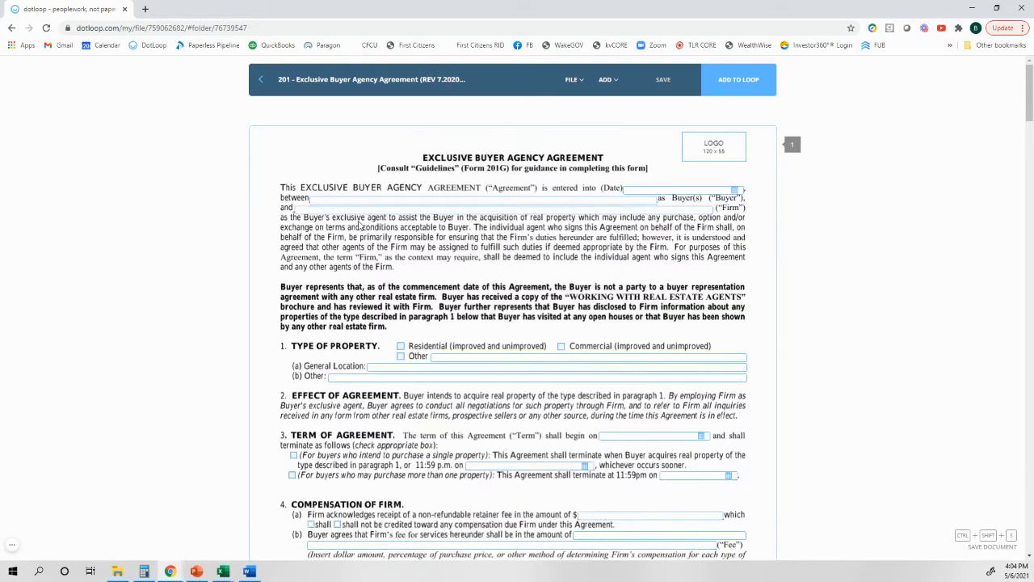
left_click(366, 208)
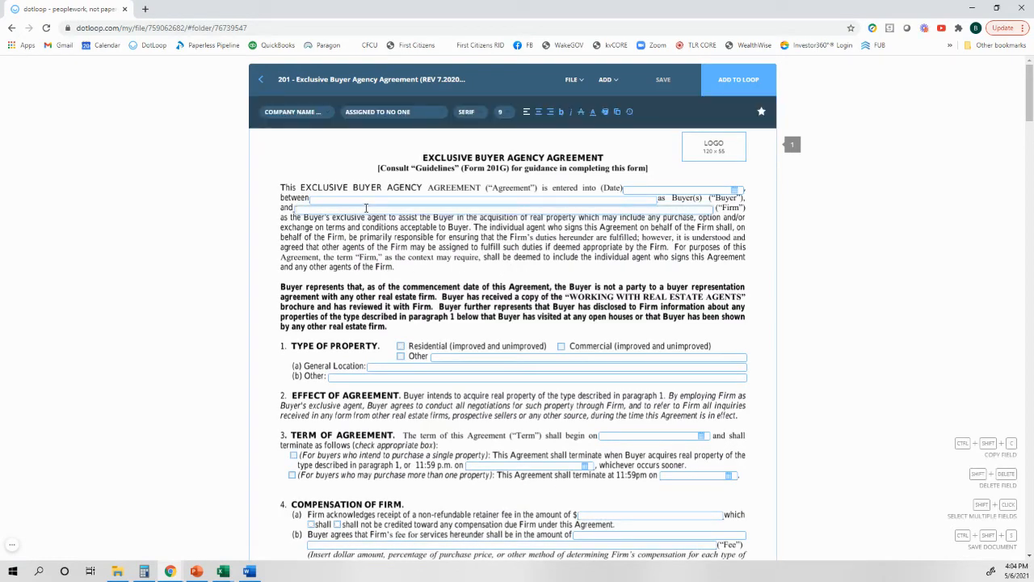
type("Cha")
type("ice Residential")
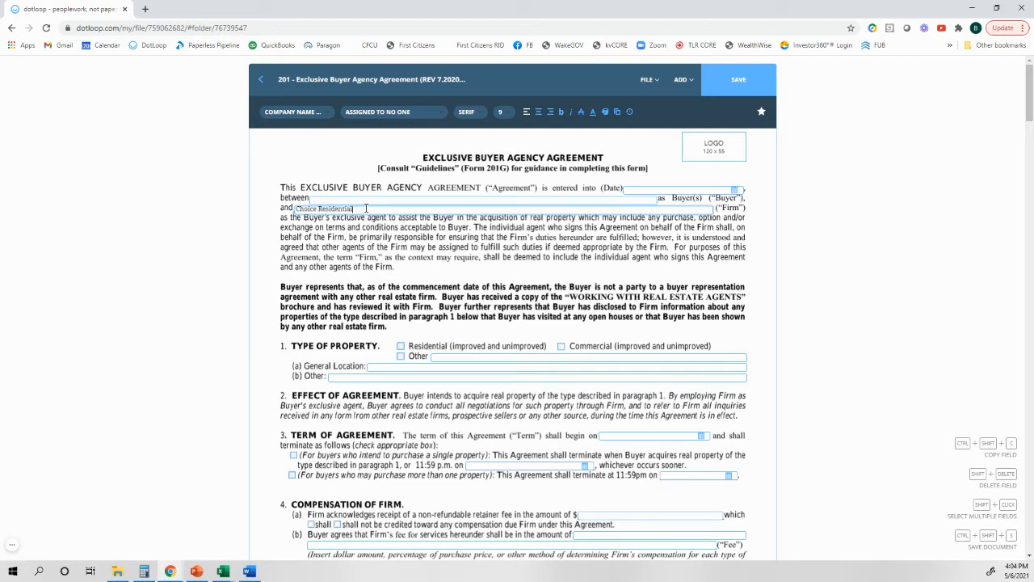
Step: Complete the Type of Property section with Residential checked, general location Central NC and Other as N/A
left_click(401, 345)
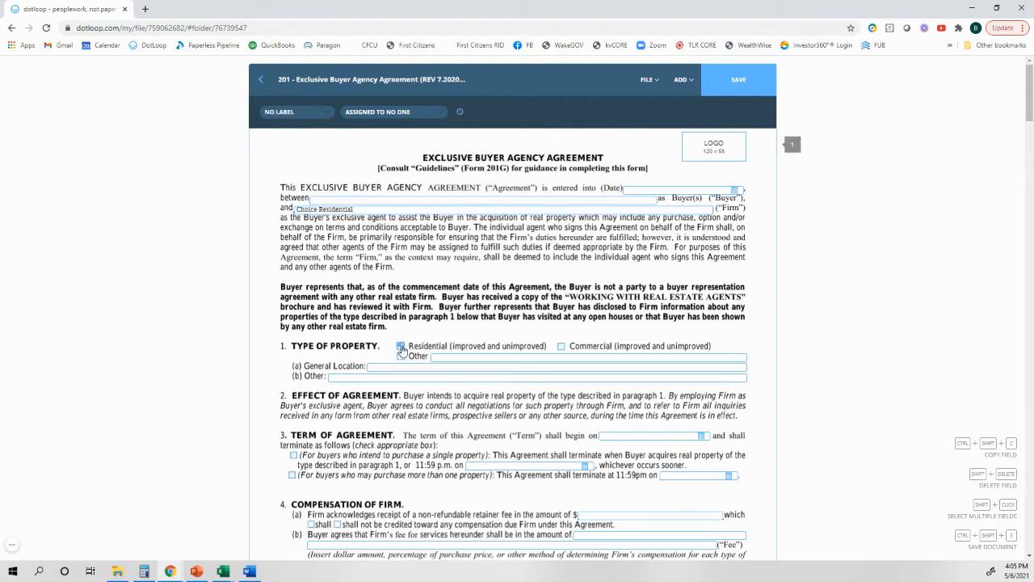
left_click(378, 368)
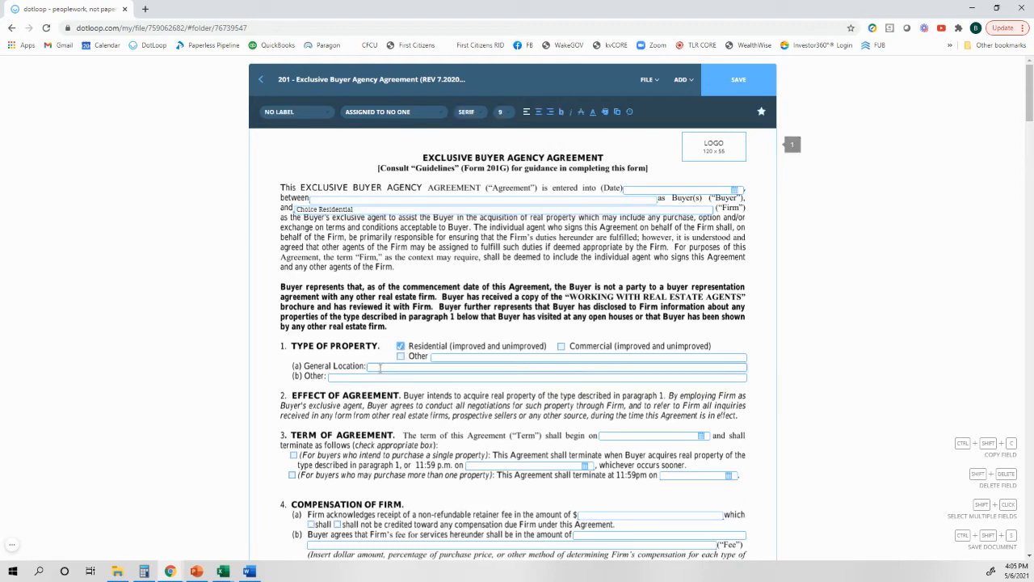
type("Central NC")
key("Tab")
type("N")
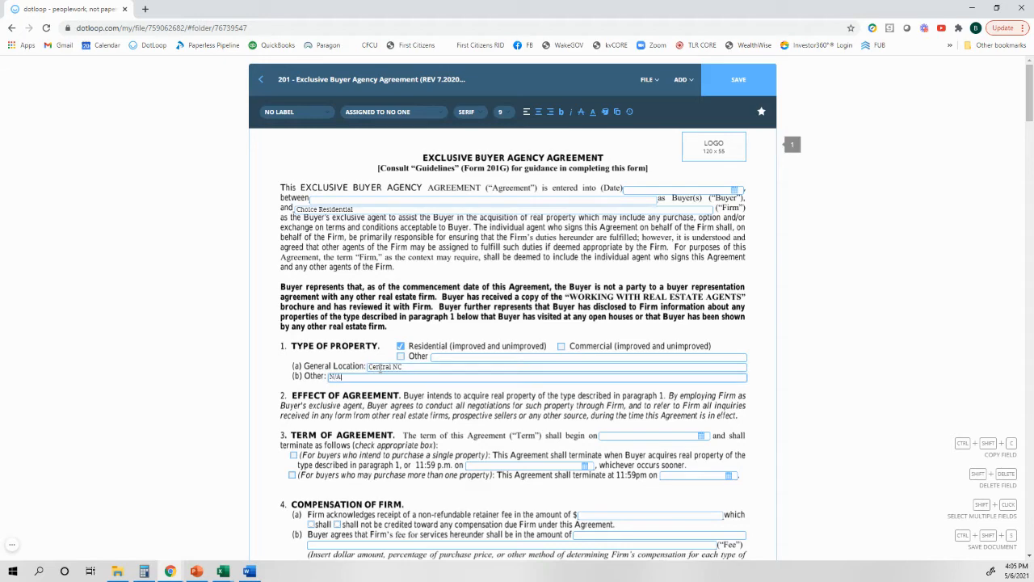
type("/A")
Step: In the Compensation of Firm section, set the retainer fee to N/A and the firm's fee to 3%
scroll(541, 440, "down", 1)
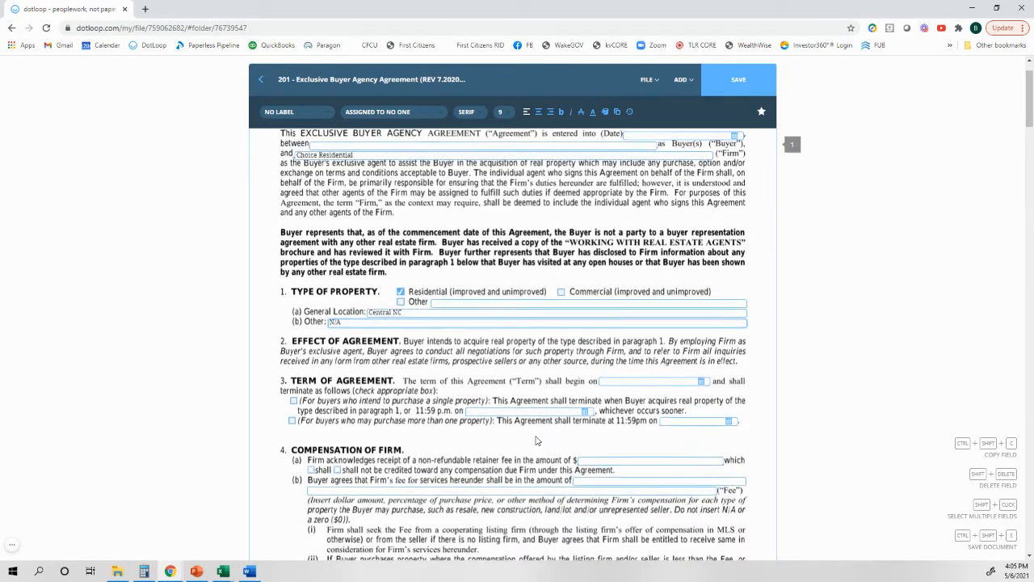
scroll(533, 438, "down", 1)
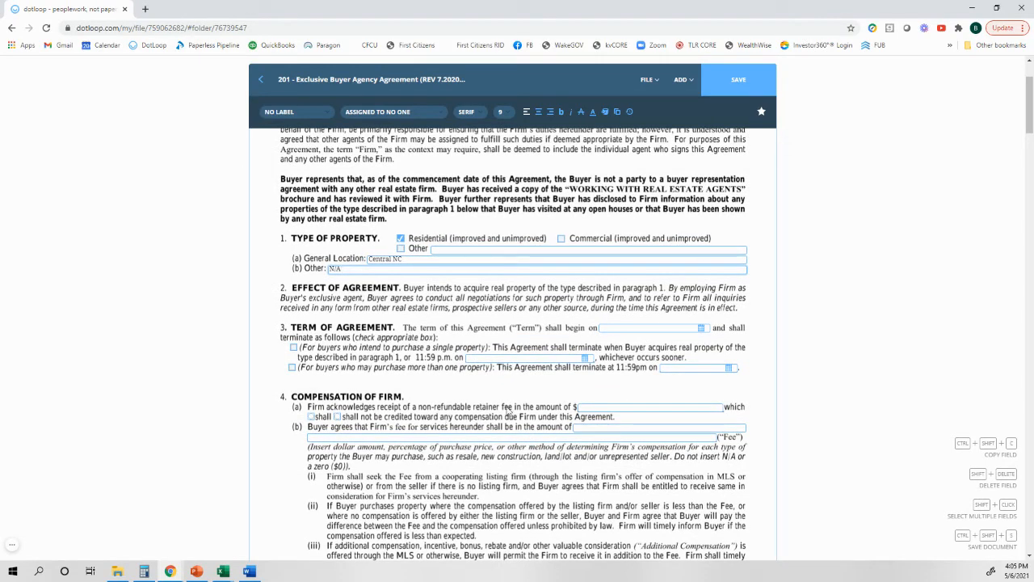
left_click(589, 408)
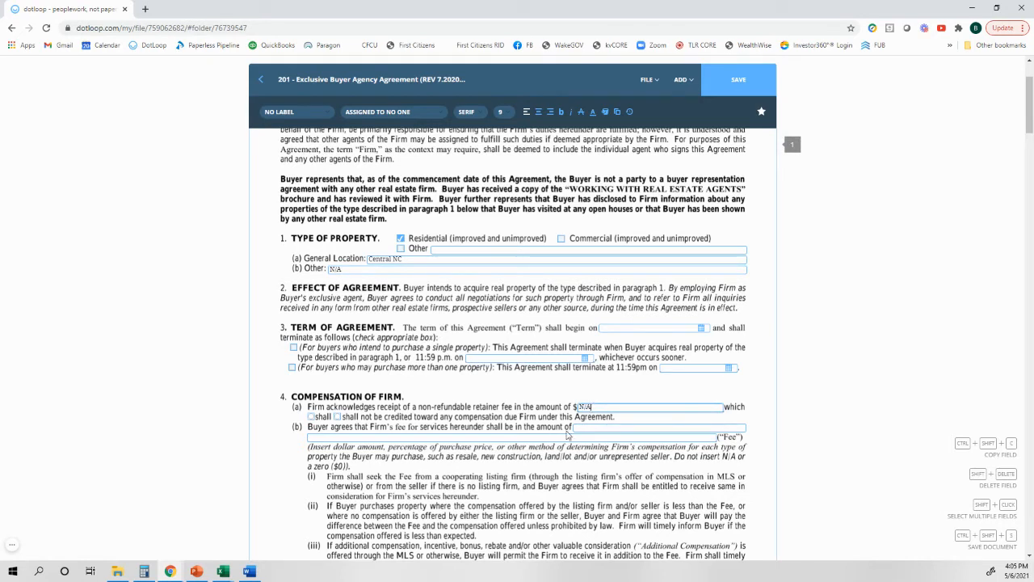
left_click(580, 428)
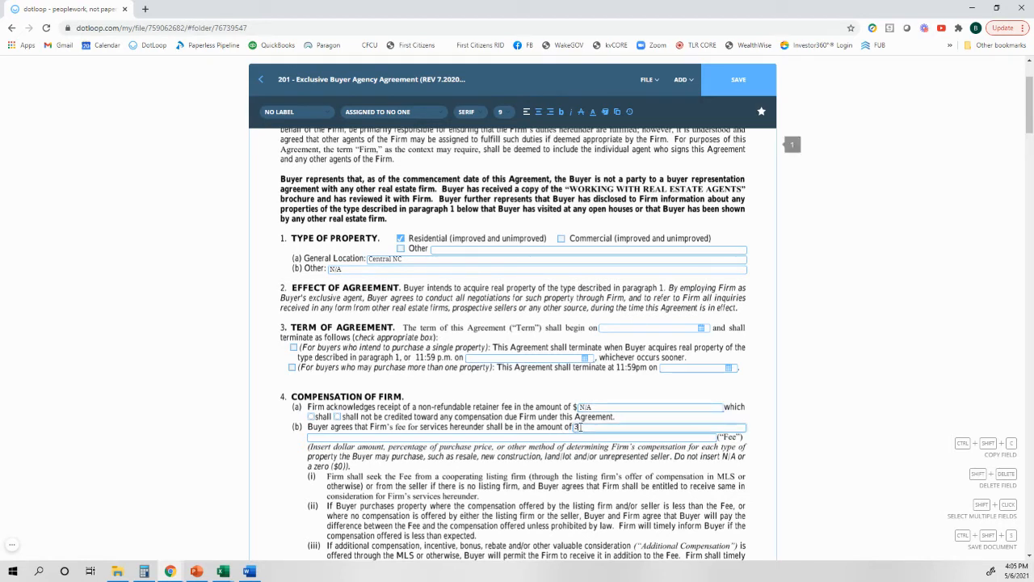
Step: Set the protection period after the agreement's expiration on page 2 to 180 days
scroll(509, 438, "down", 6)
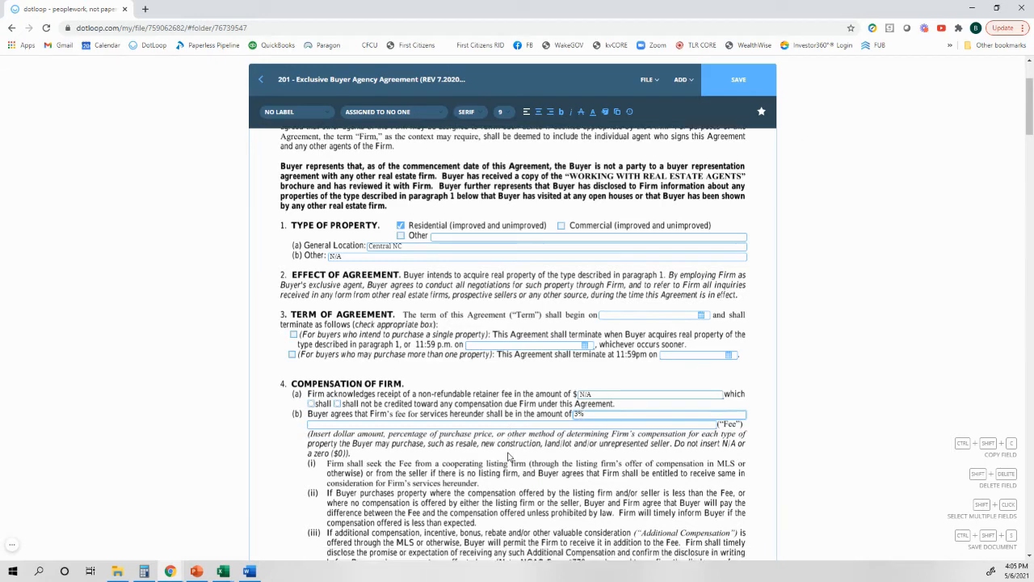
scroll(526, 459, "down", 1)
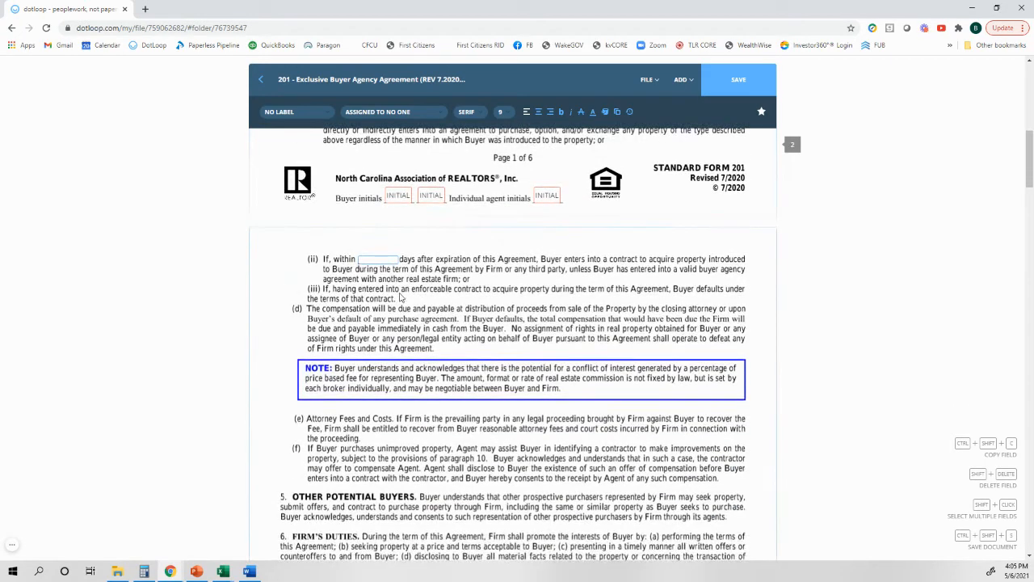
left_click(393, 260)
Step: Enter Choice Residential as the real estate firm name in the signature section on page 6 and save the document
scroll(408, 265, "down", 10)
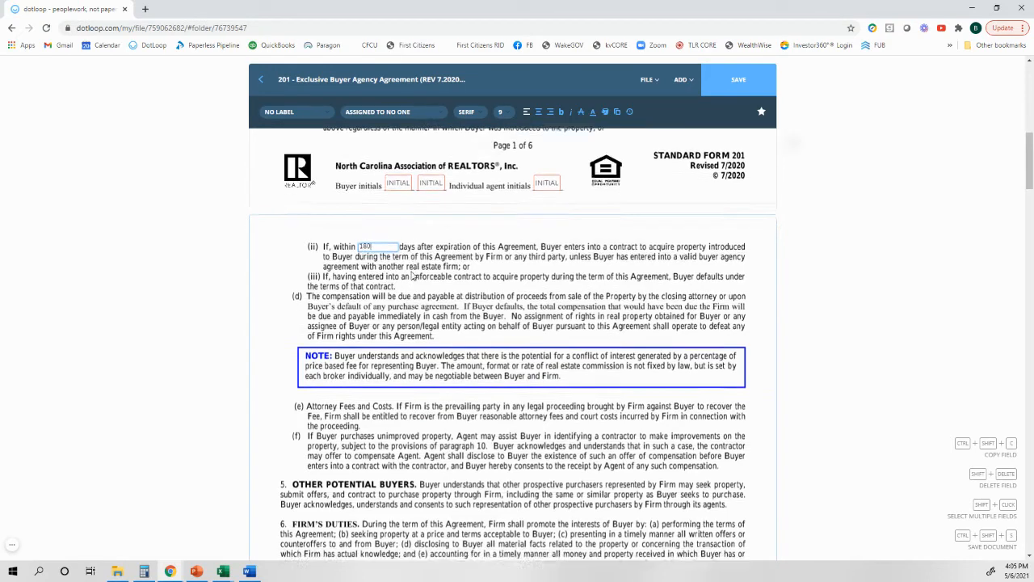
scroll(426, 281, "down", 15)
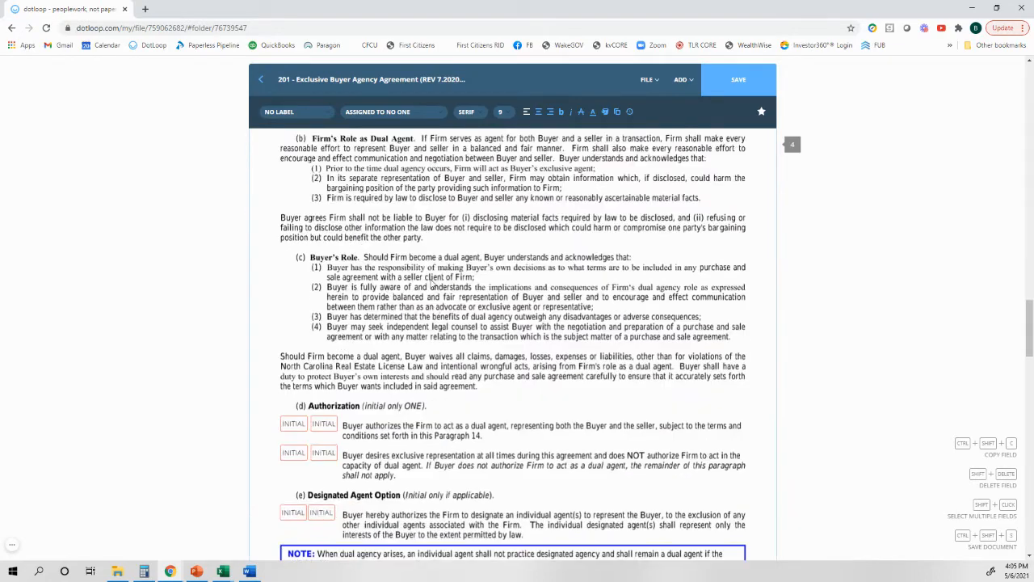
scroll(442, 293, "down", 15)
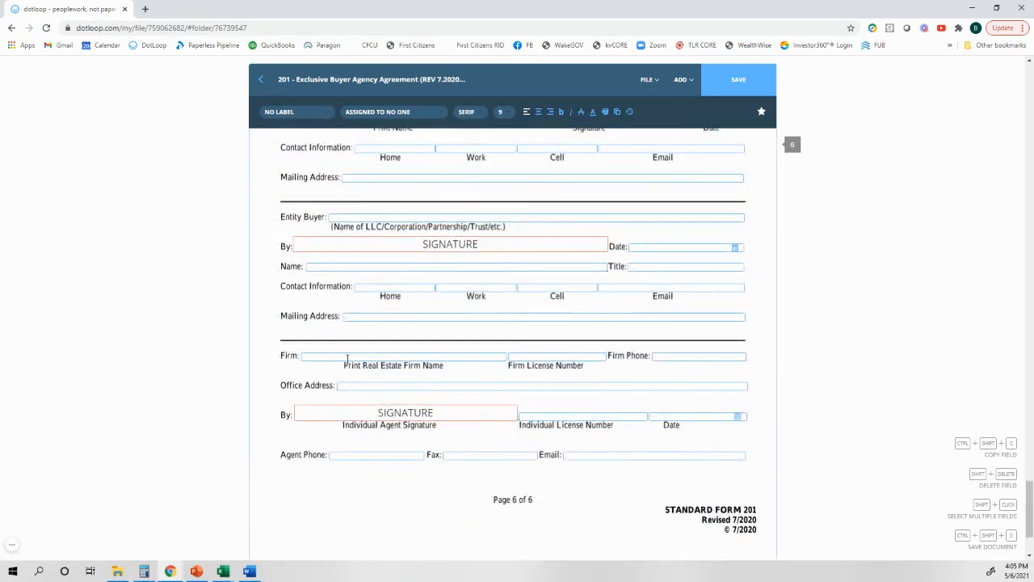
left_click(347, 357)
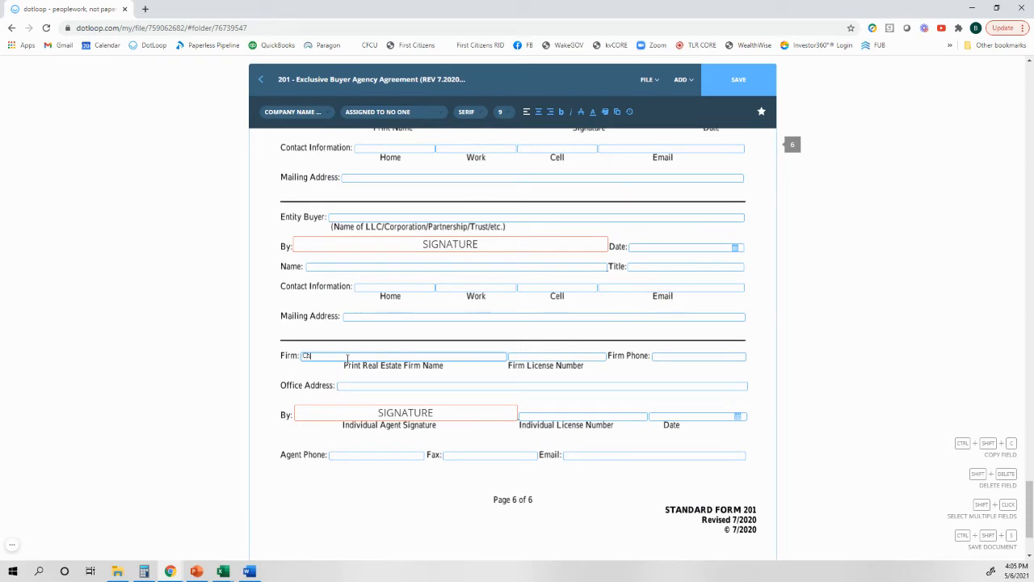
type("Choice Residential")
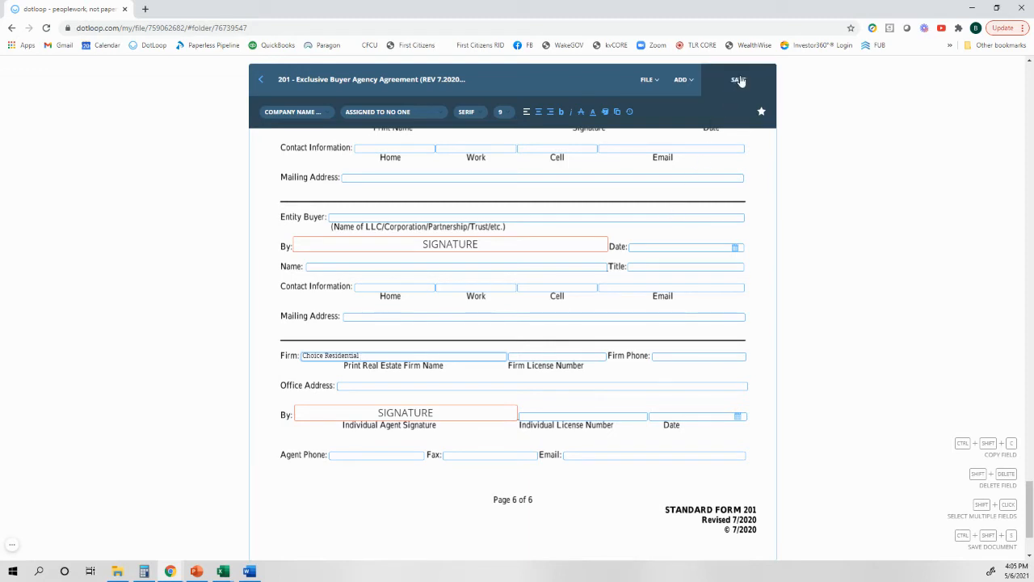
left_click(739, 80)
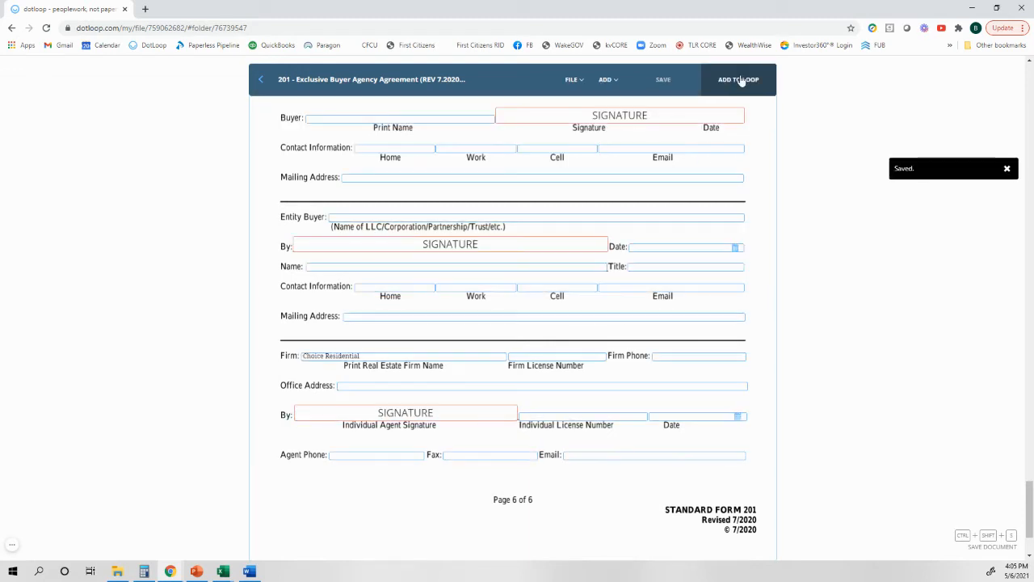
Step: Return to the Personal templates and rename the 201 - Exclusive Buyer Agency Agreement to "20/21 Buyer Agency Template"
left_click(260, 84)
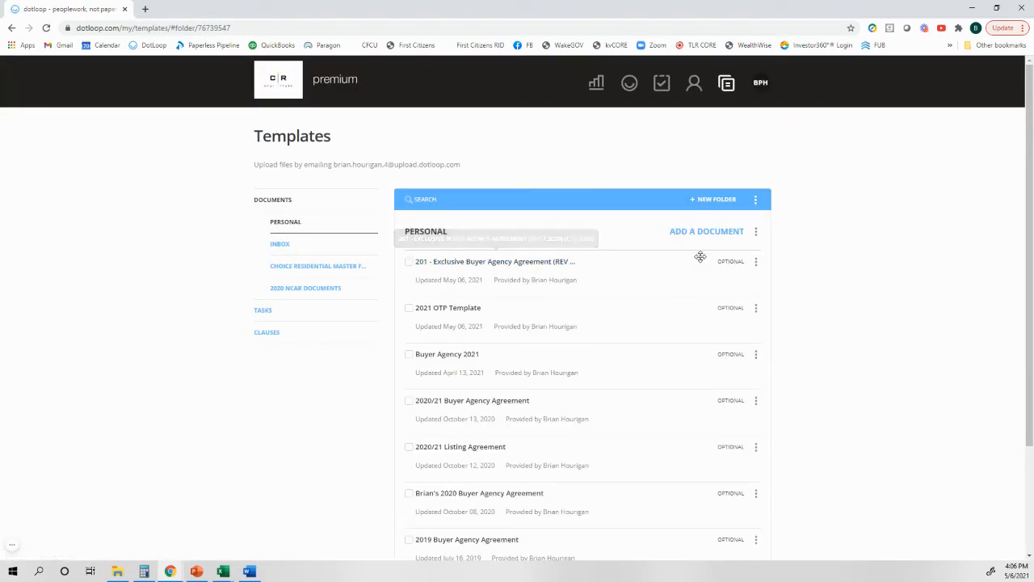
left_click(755, 262)
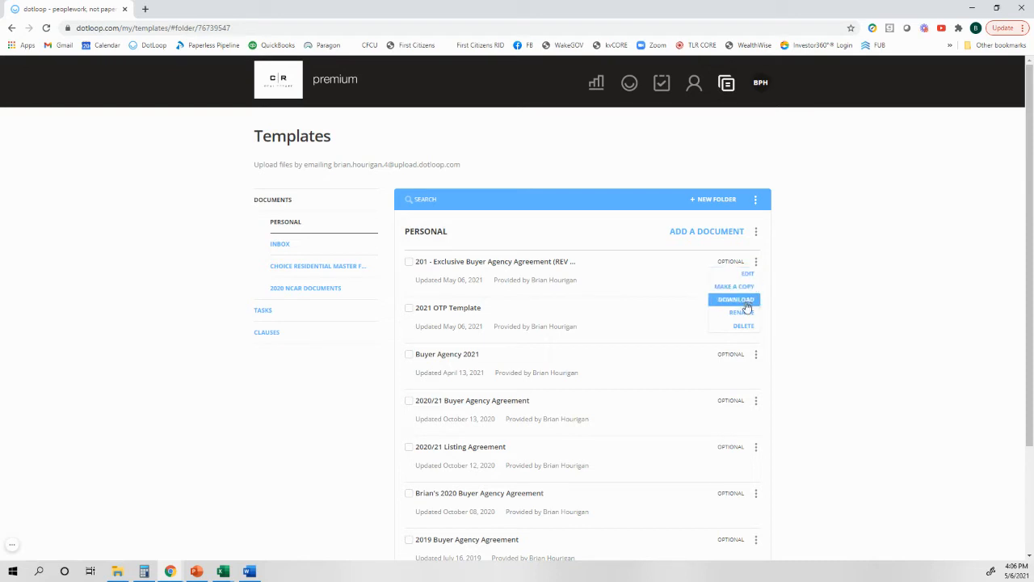
left_click(744, 301)
key("Delete")
key("Delete")
key("Delete")
key("Delete")
key("Delete")
key("Delete")
key("Delete")
key("Delete")
key("Delete")
key("Delete")
key("Delete")
key("Delete")
key("Delete")
key("Delete")
key("Delete")
key("Delete")
key("Delete")
key("Delete")
key("Delete")
key("Delete")
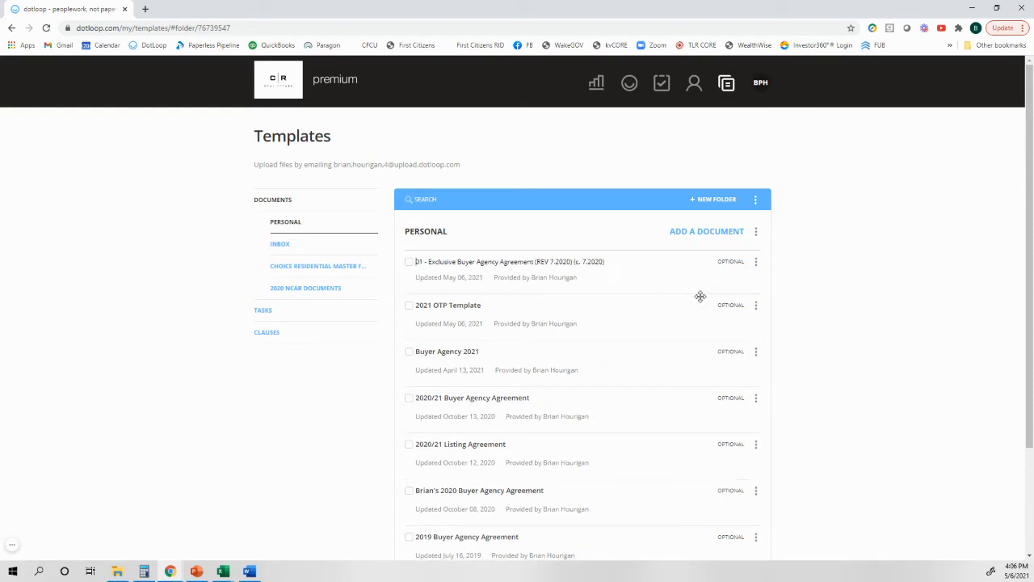
key("Delete")
key("Delete")
key("Delete")
key("Delete")
key("Delete")
key("Delete")
key("Delete")
key("Delete")
key("Delete")
key("Delete")
key("Delete")
key("Delete")
key("Delete")
key("Delete")
key("Delete")
key("Delete")
key("Delete")
key("Delete")
key("Delete")
key("Delete")
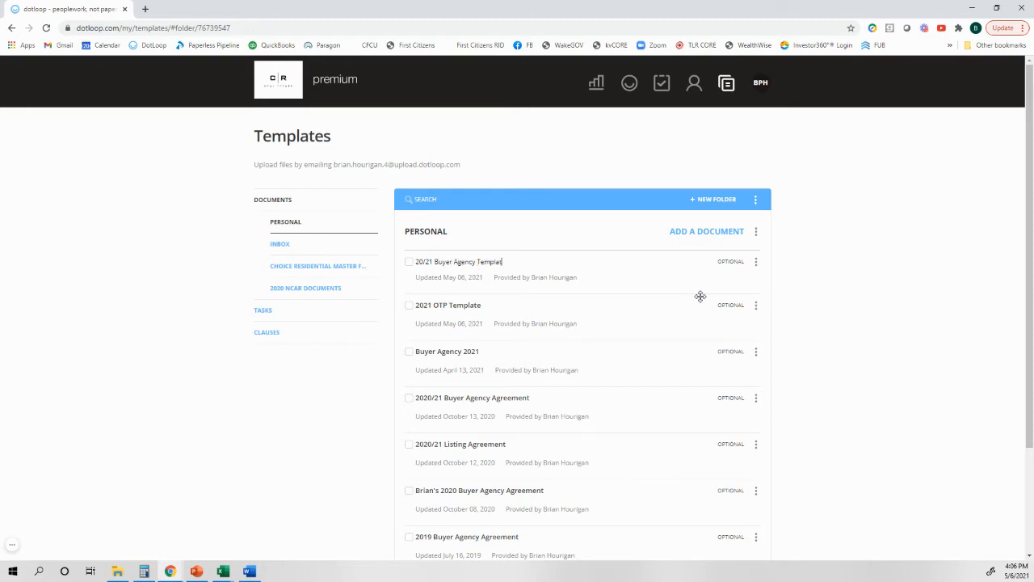
key("Return")
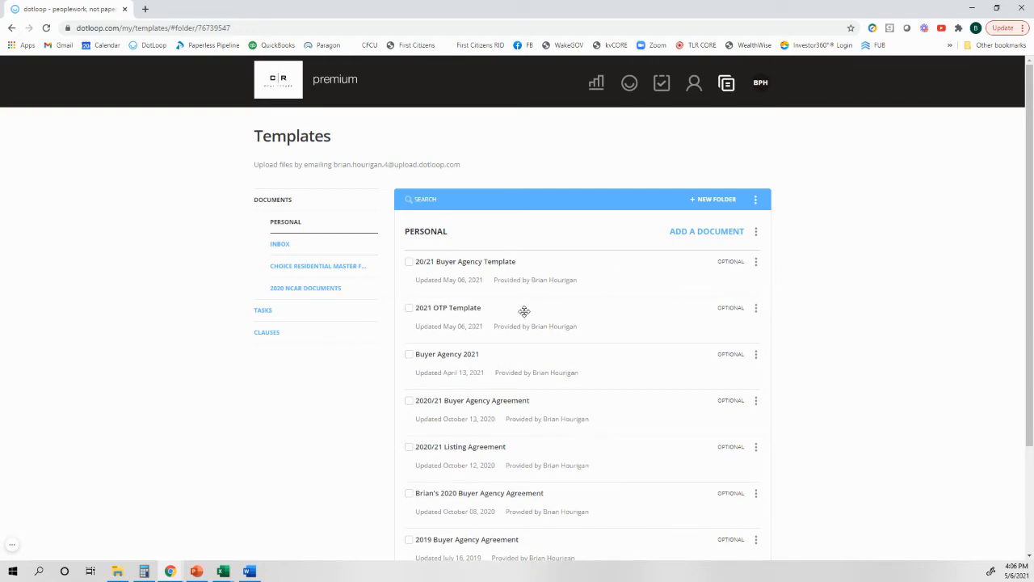
Step: Start a new loop and name it TEST
left_click(629, 84)
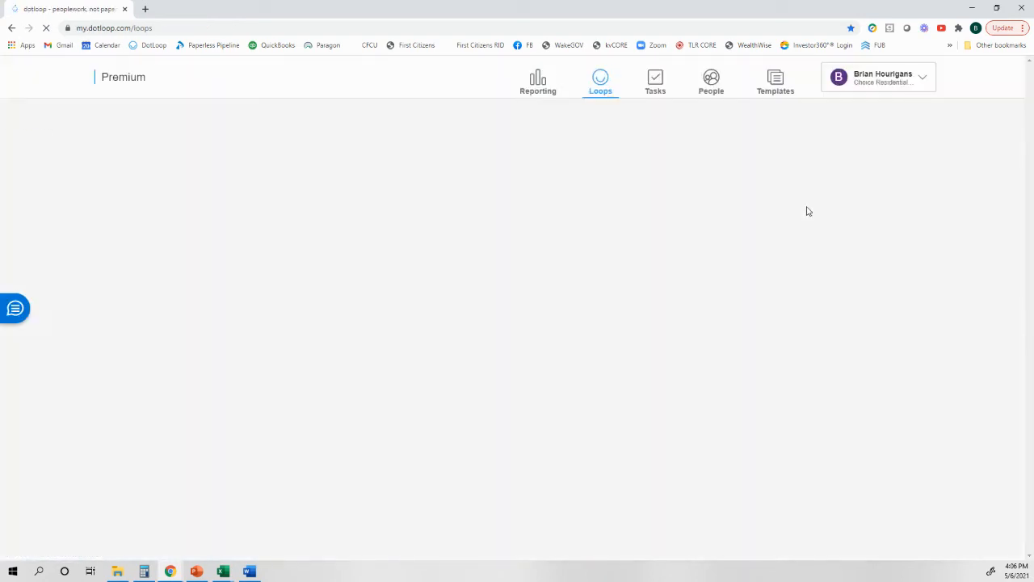
left_click(903, 138)
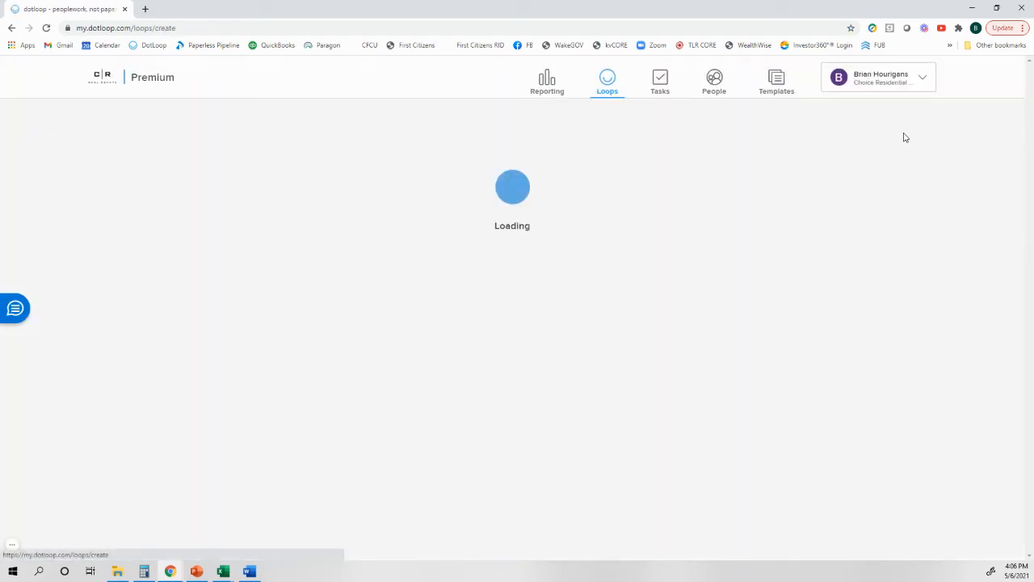
type("TEST")
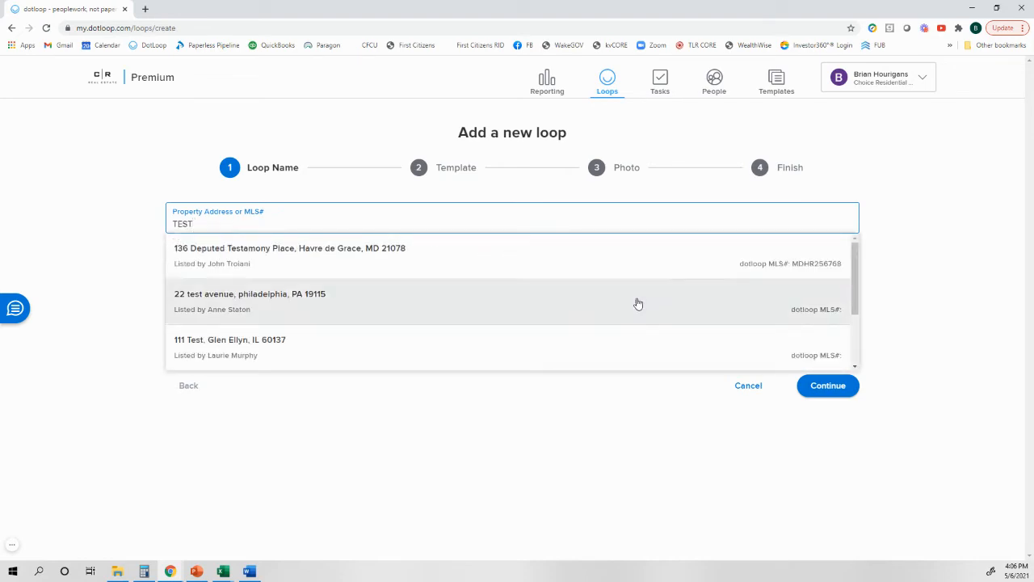
left_click(820, 388)
Step: Apply the New Buyer Template to the loop, finish creating it without adding a photo, and open it
left_click(339, 230)
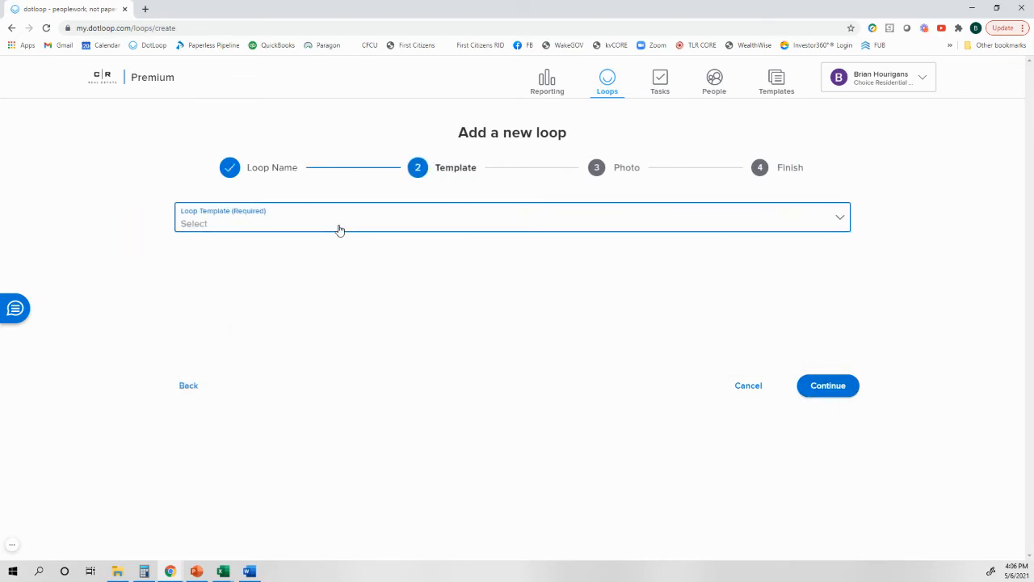
left_click(248, 330)
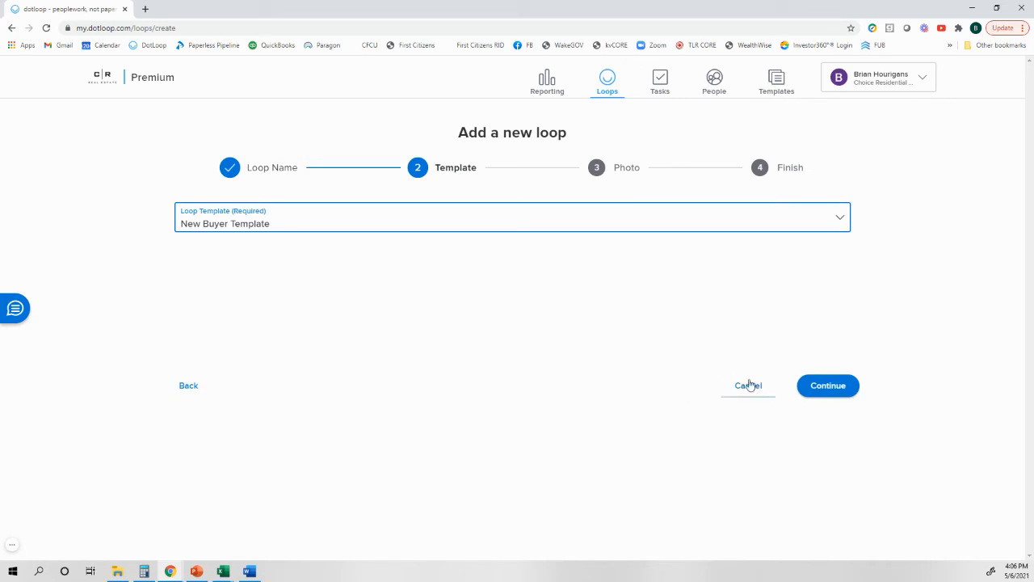
left_click(820, 390)
left_click(831, 391)
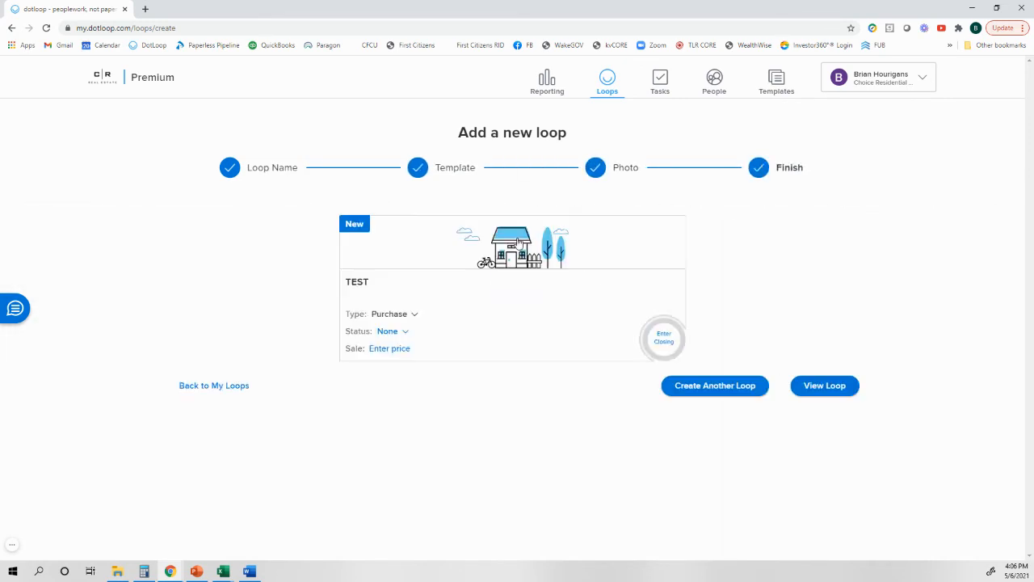
left_click(529, 240)
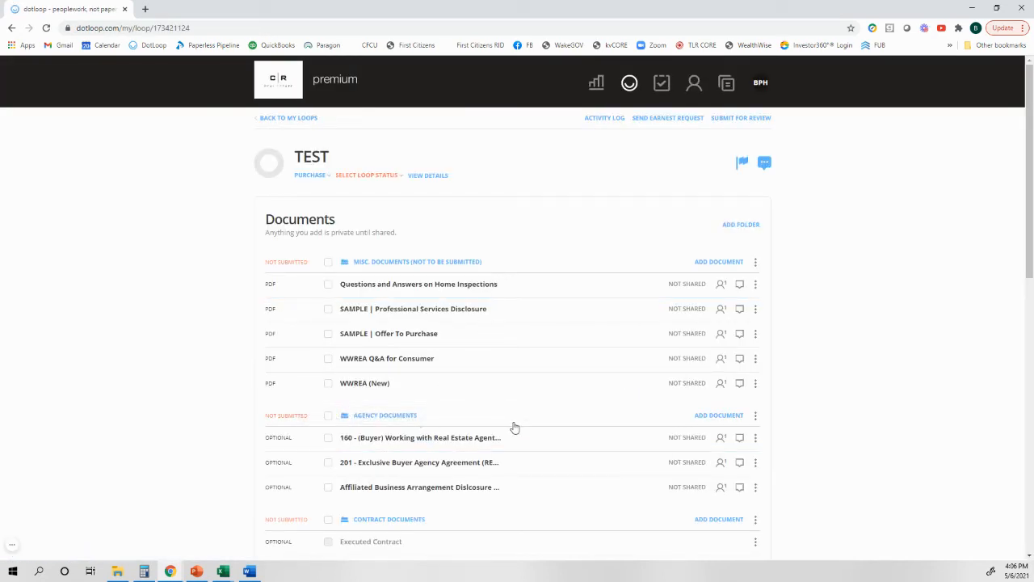
Step: Copy the personal 20/21 Buyer Agency Template into the loop's Agency Documents folder and close the add-document options
left_click(712, 417)
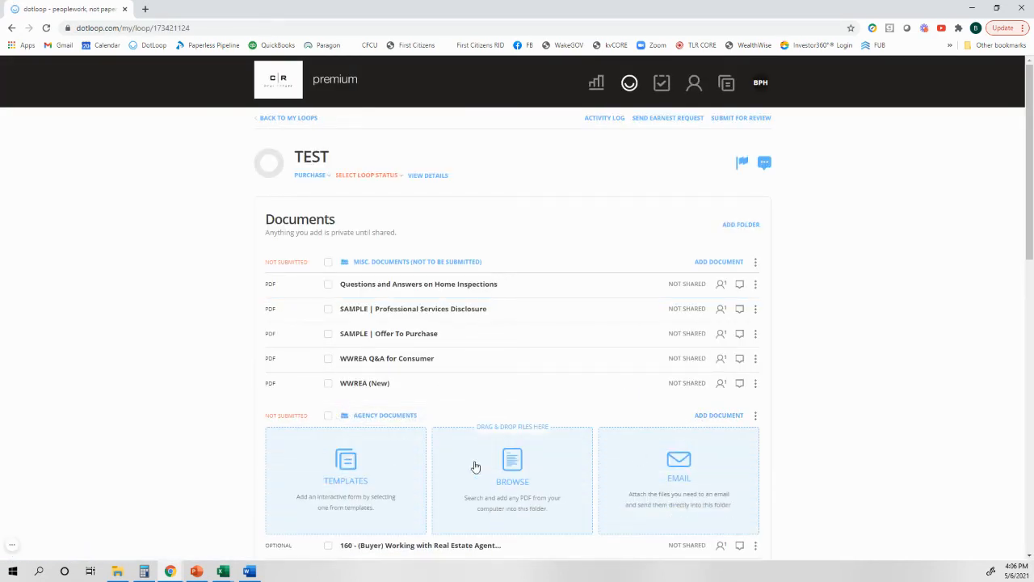
left_click(357, 483)
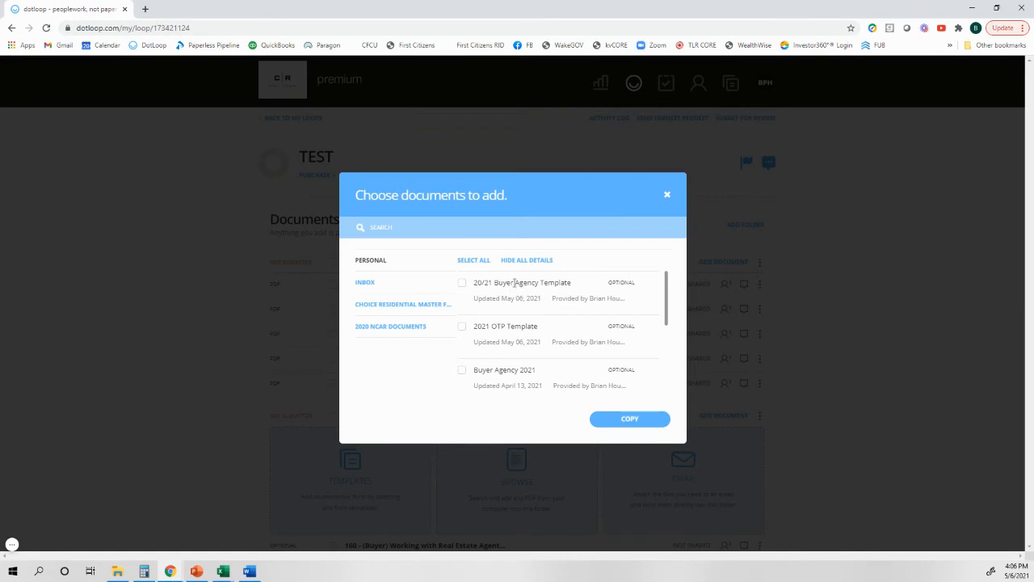
left_click(461, 283)
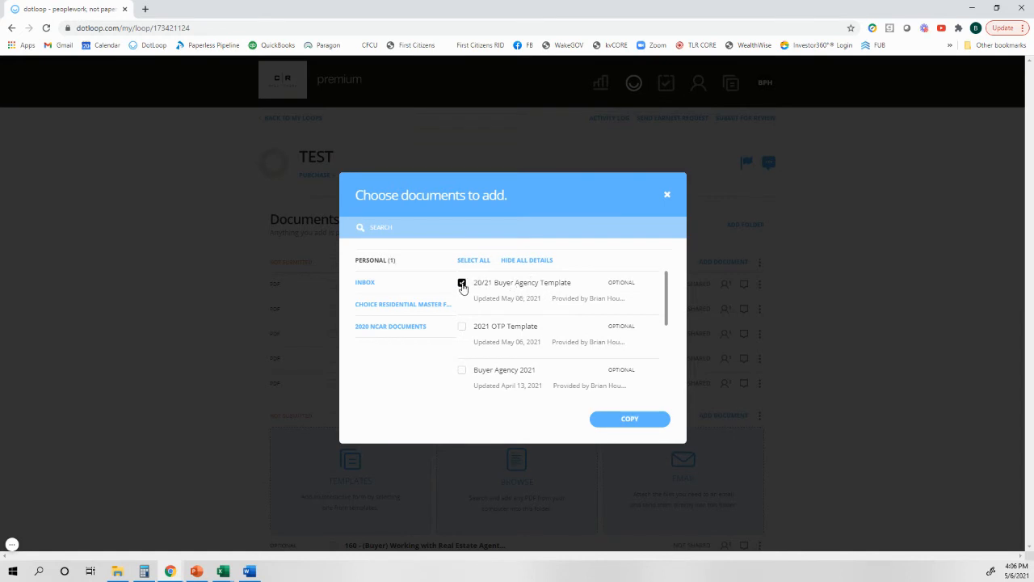
left_click(621, 418)
left_click(632, 465)
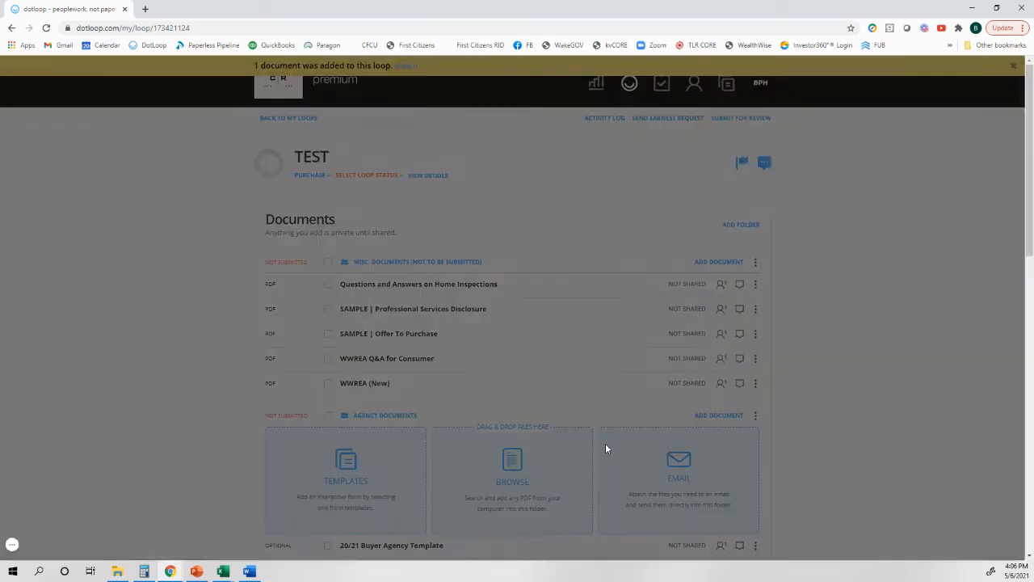
left_click(715, 416)
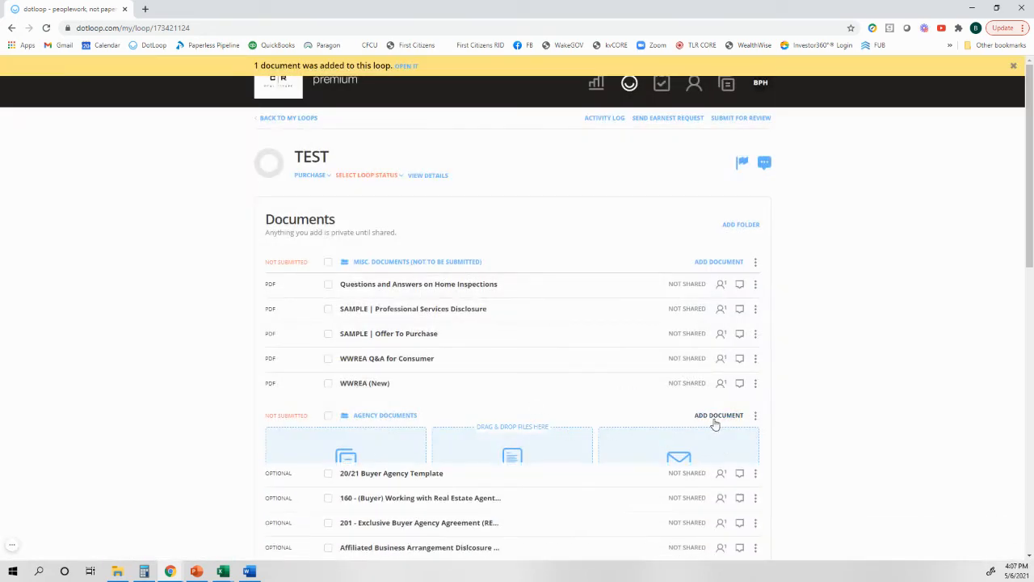
Step: Archive the blank 201 - Exclusive Buyer Agency Agreement in the Agency Documents folder
scroll(646, 436, "down", 1)
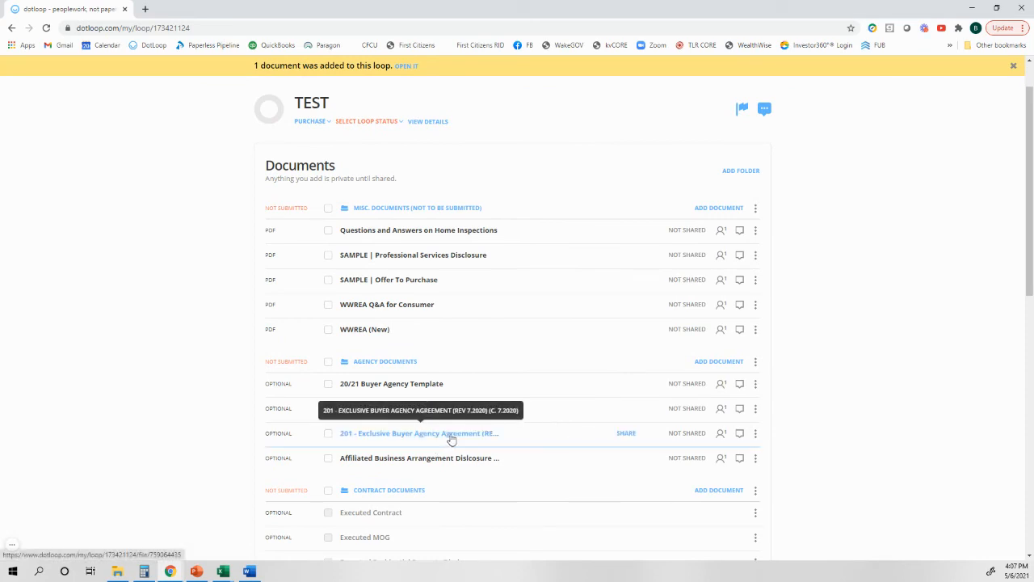
left_click(756, 434)
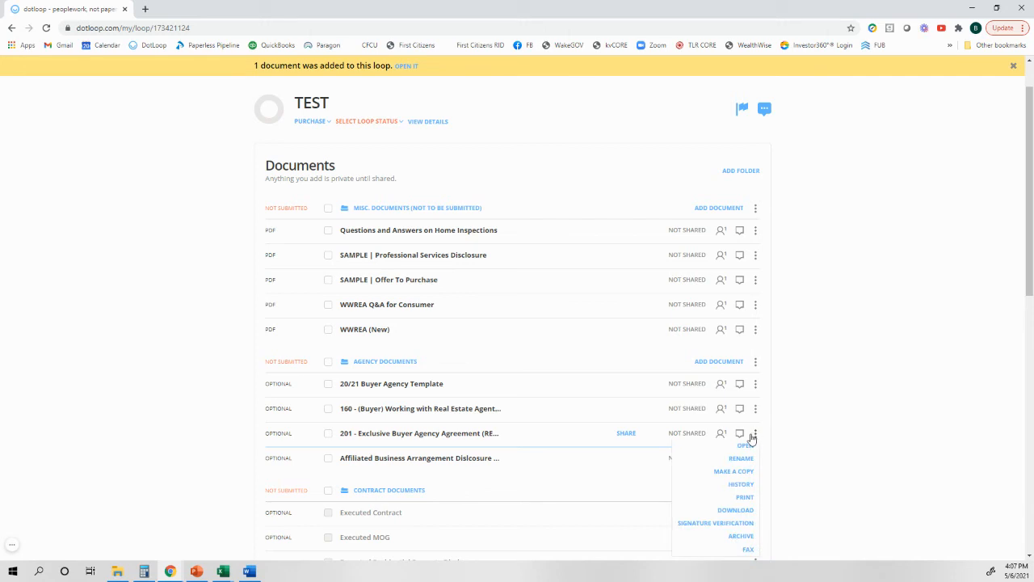
left_click(740, 537)
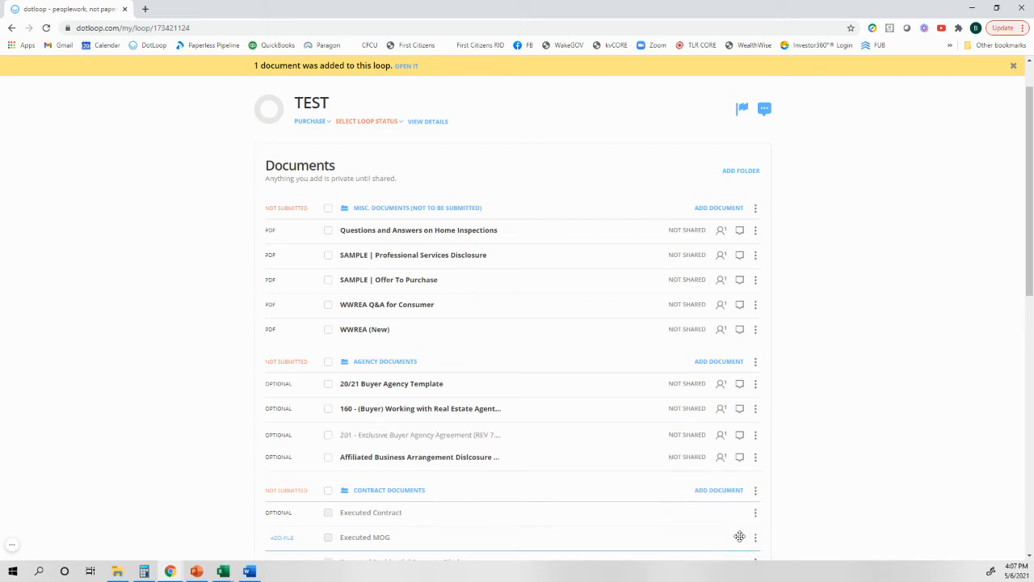
Step: Open the loop's 20/21 Buyer Agency Template and dismiss Autofill without assigning any roles
left_click(373, 389)
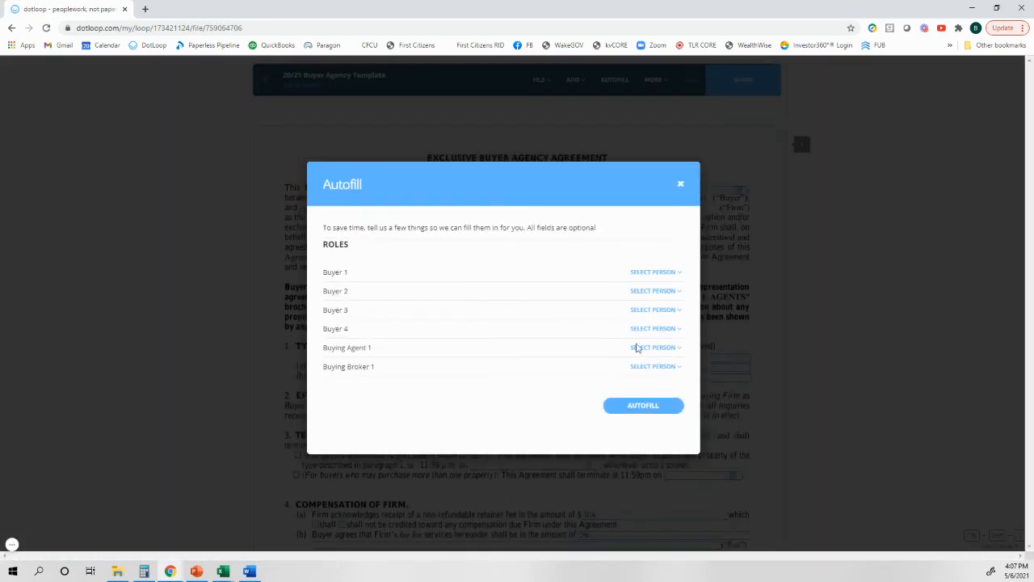
left_click(680, 151)
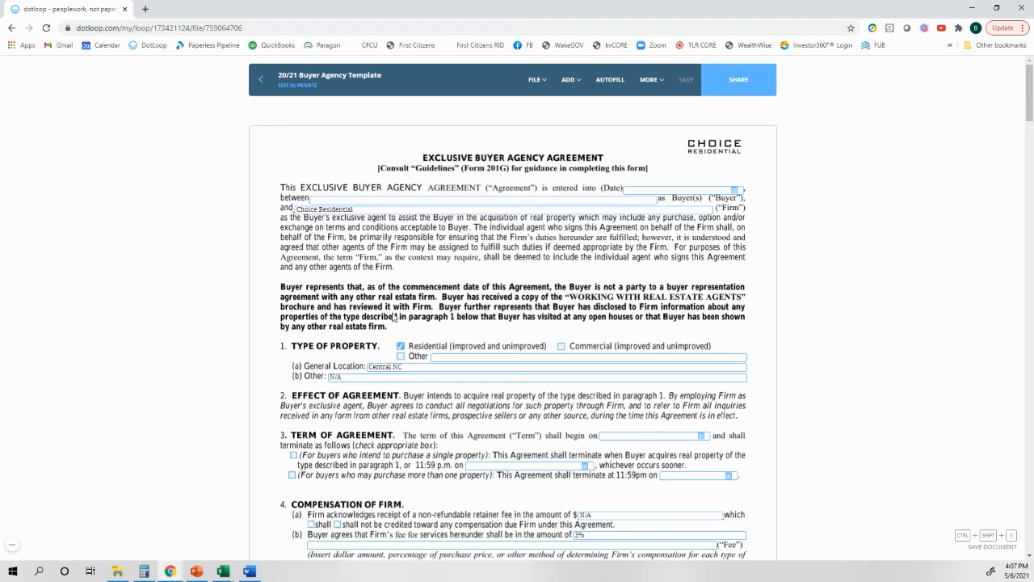
left_click(16, 545)
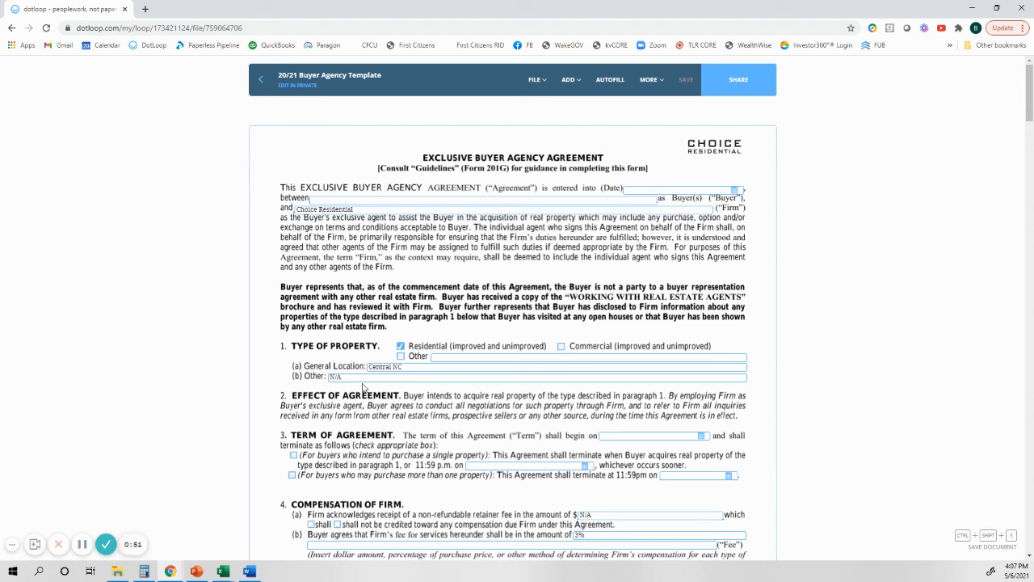
Step: Replace the General Location entry under Type of Property with a specific street address
left_click(402, 366)
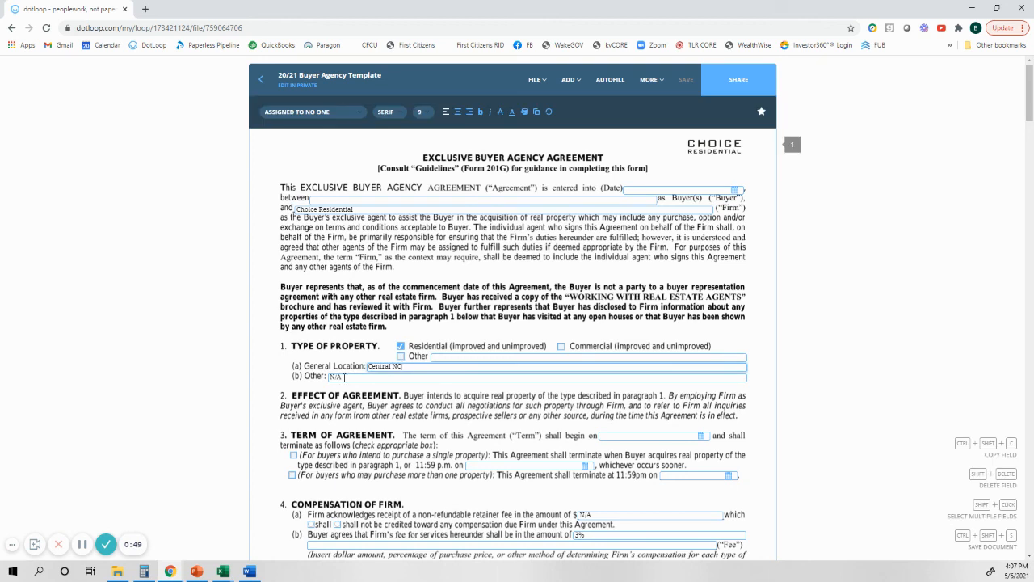
key("BackSpace")
key("BackSpace")
key("BackSpace")
key("BackSpace")
type("12")
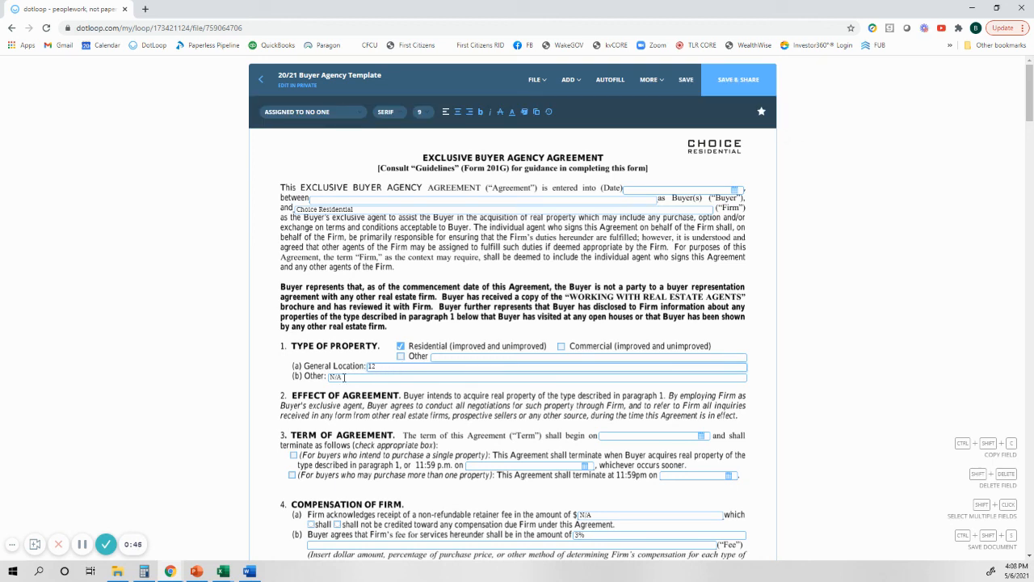
type("3 Main")
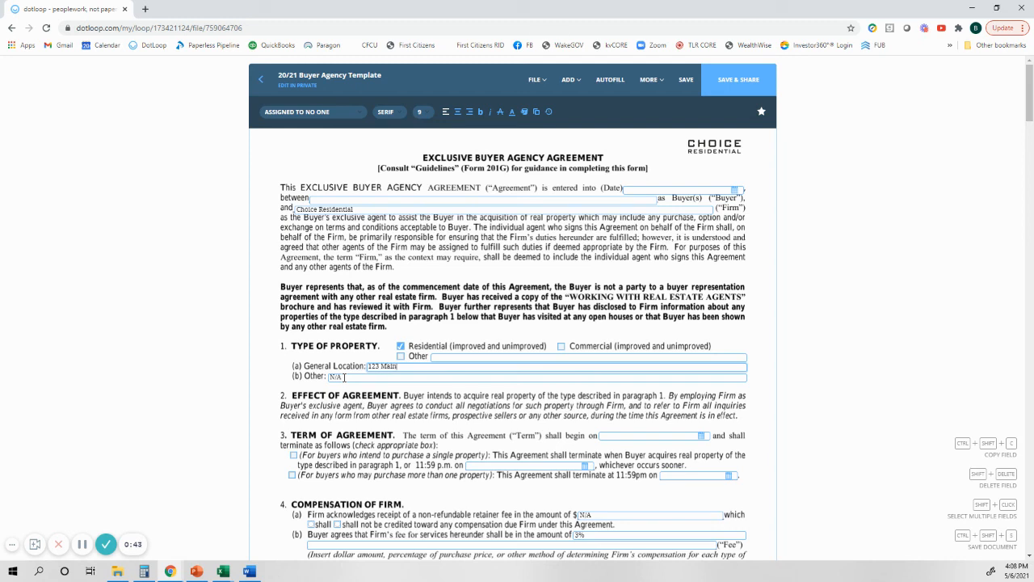